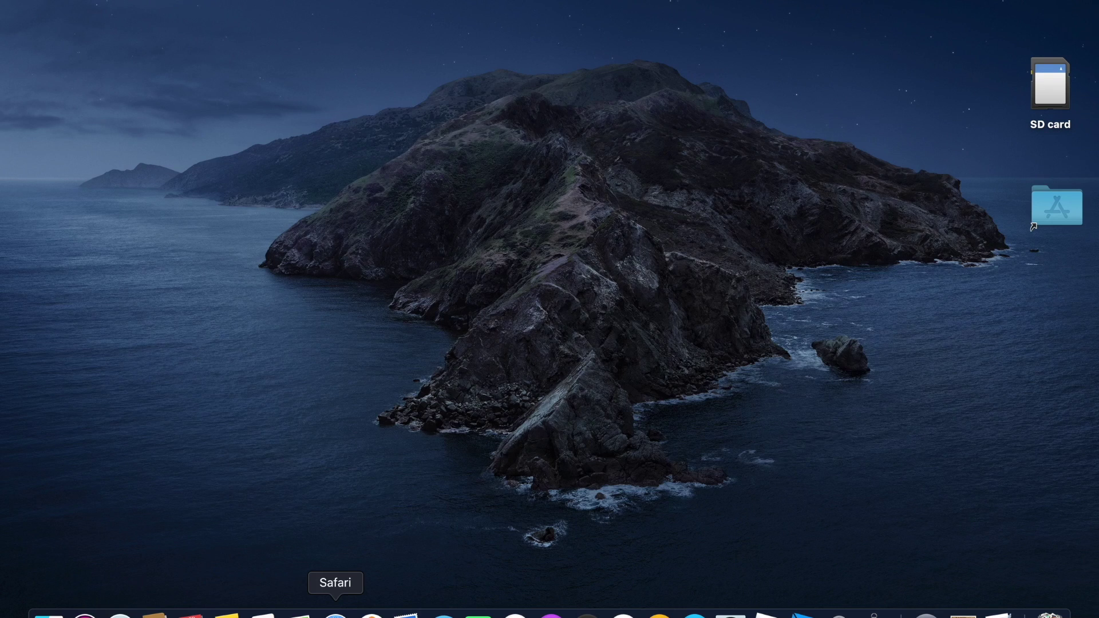
Open a new Safari window, go to Google and search for "retroactive download"
right_click(335, 615)
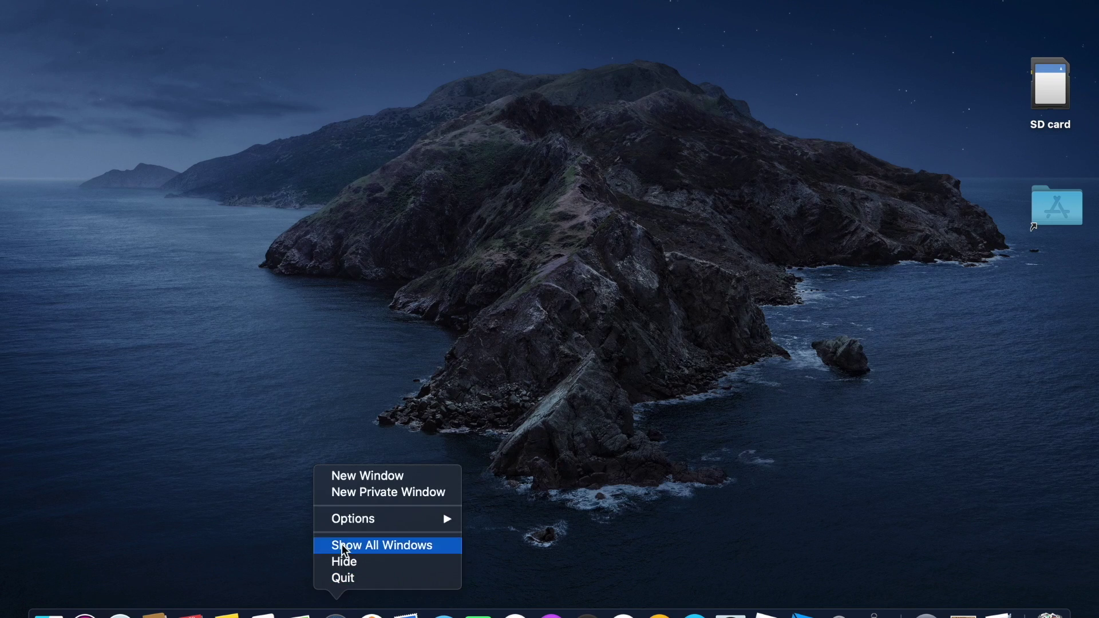
left_click(367, 476)
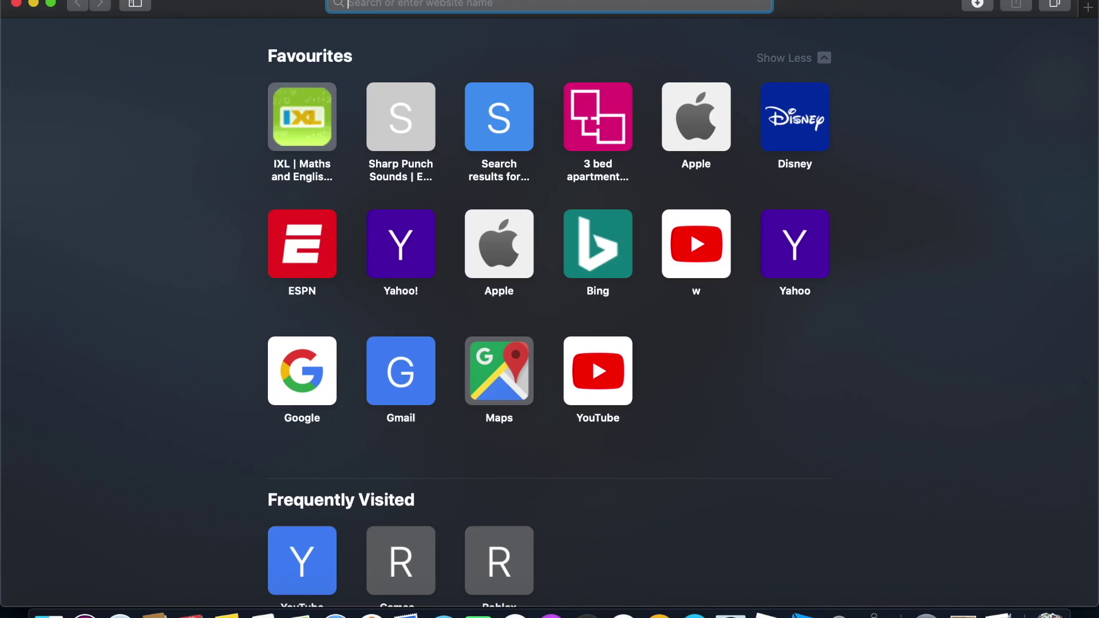
left_click(320, 361)
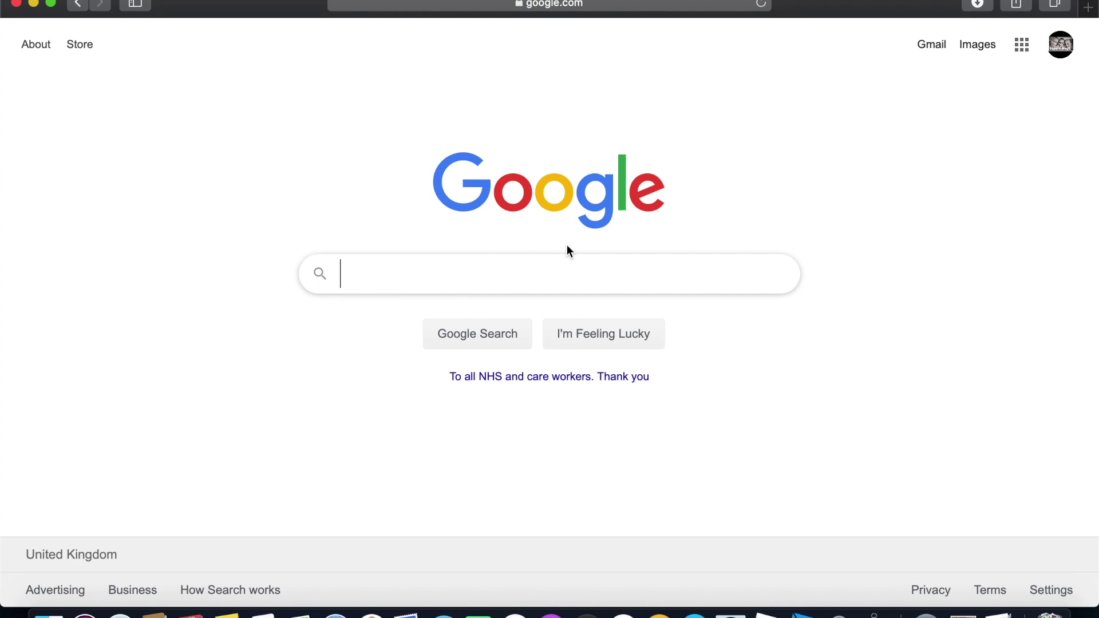
type("re")
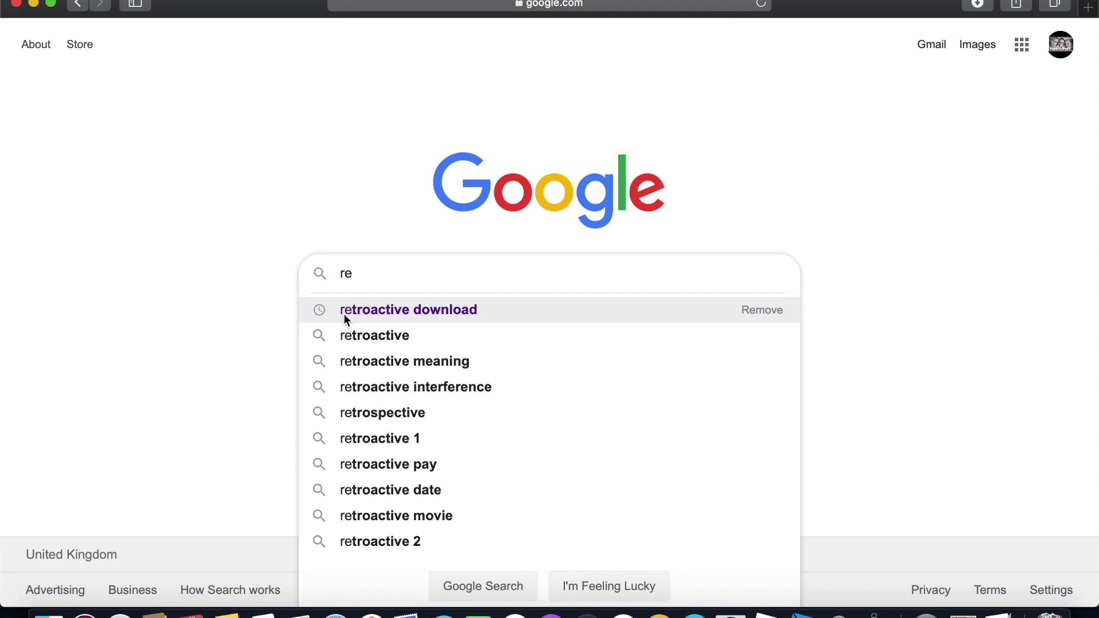
left_click(415, 312)
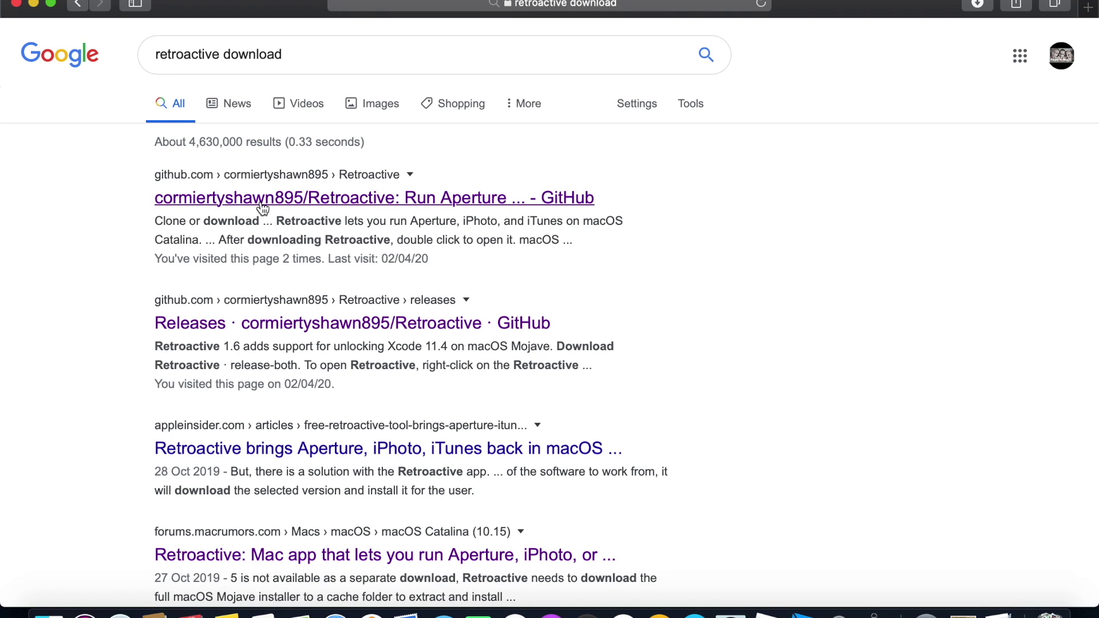
Open the Retroactive GitHub repository, download Retroactive 1.6 from its README, and minimize the browser window
left_click(262, 203)
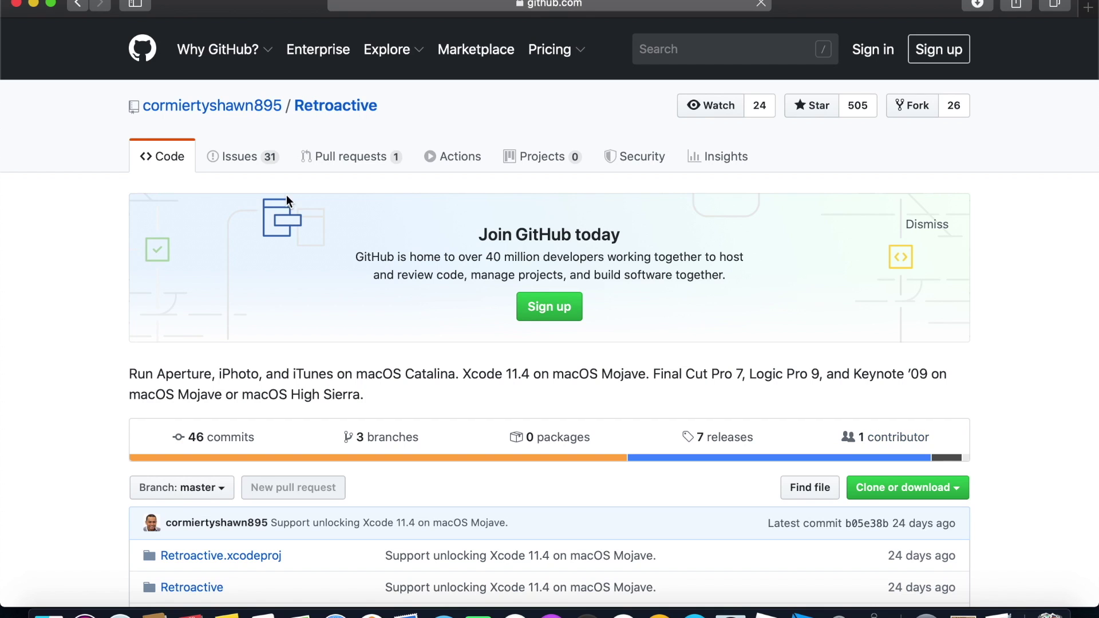
scroll(1056, 259, "down", 5)
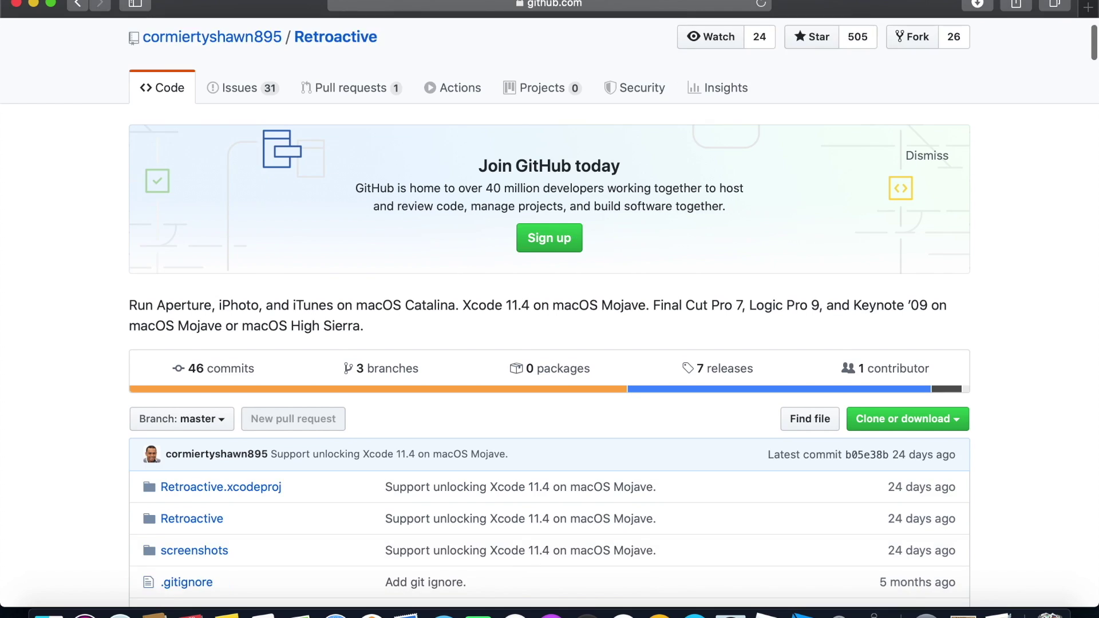
scroll(599, 369, "down", 3)
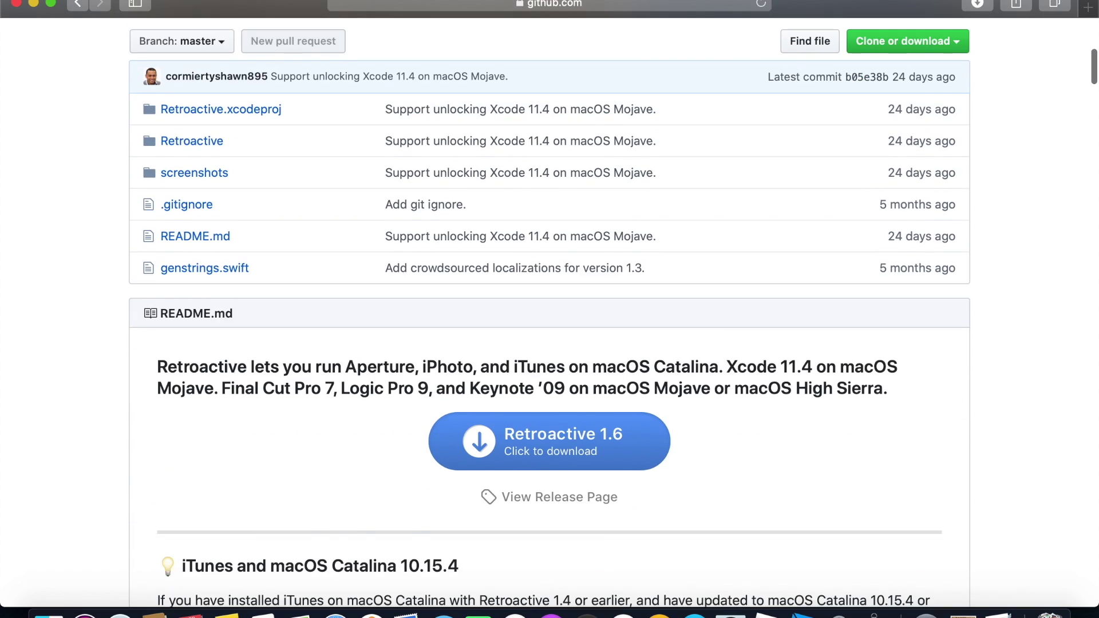
left_click(485, 444)
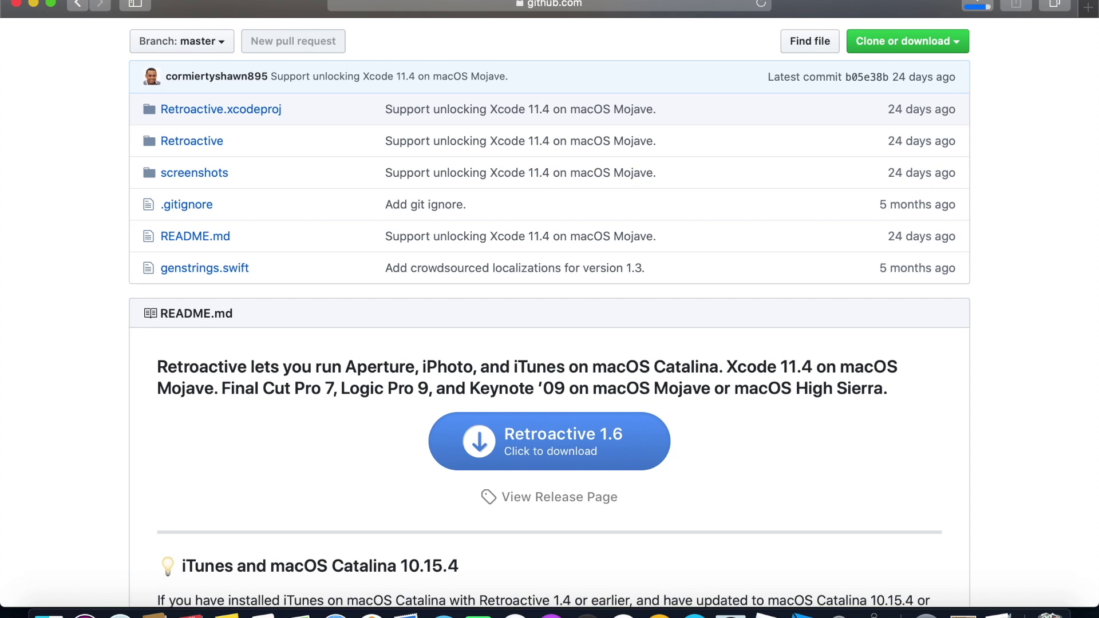
left_click(34, 3)
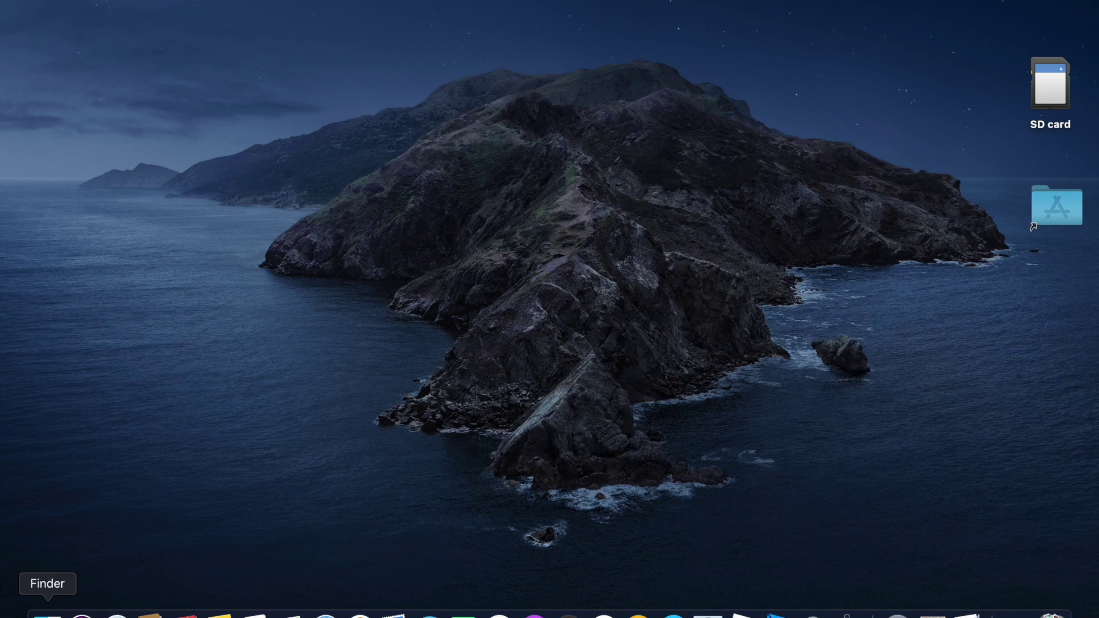
Open the Retroactive 1.6 folder inside Downloads in Finder
left_click(48, 614)
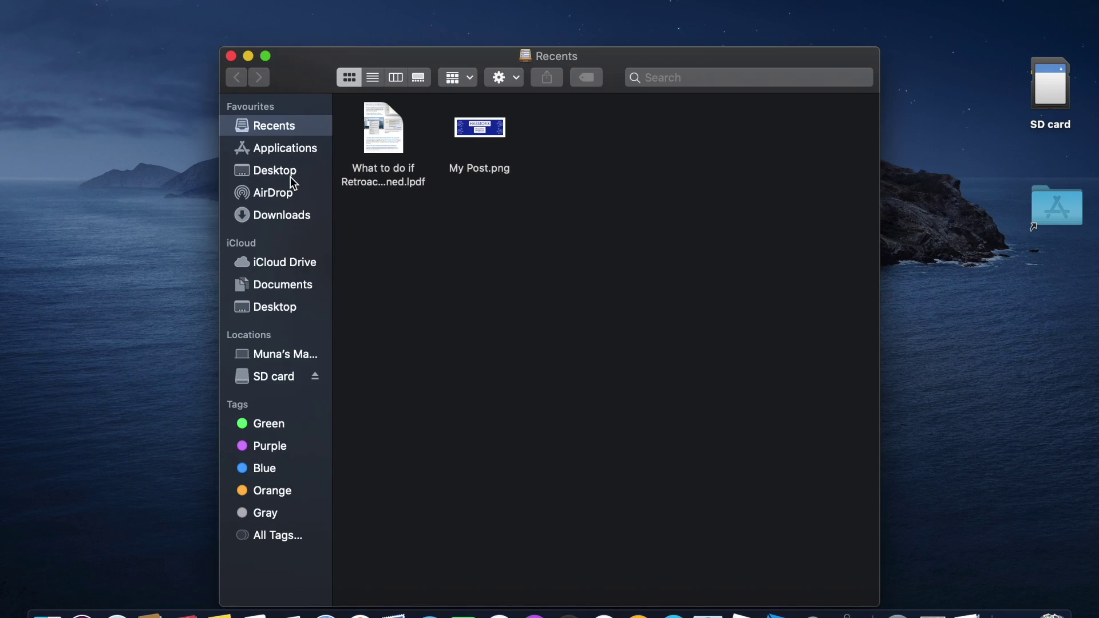
left_click(286, 219)
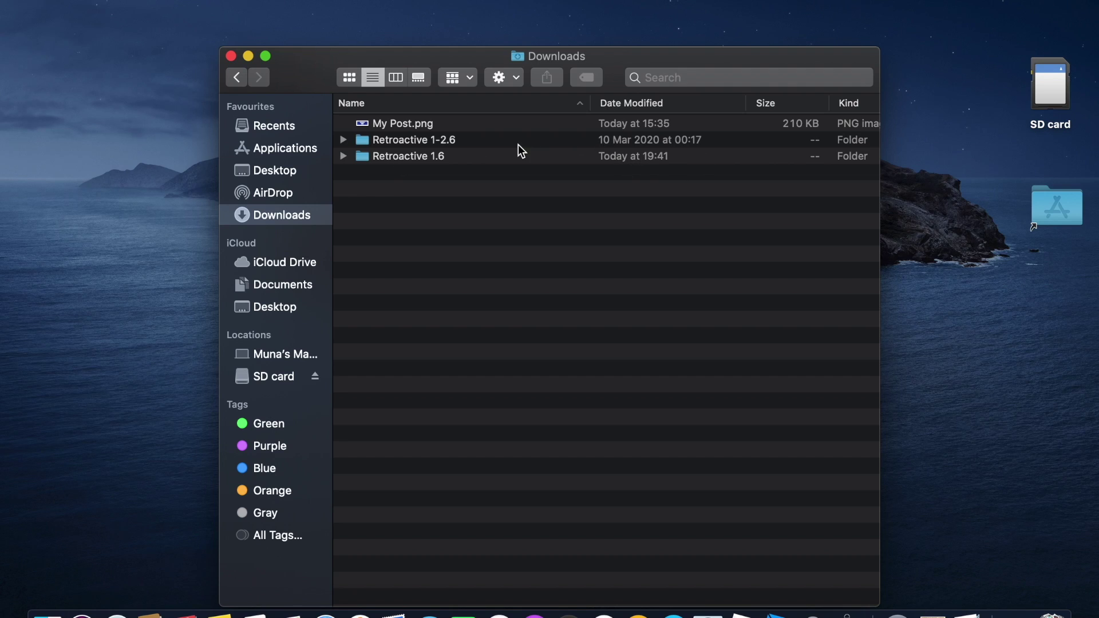
double_click(396, 159)
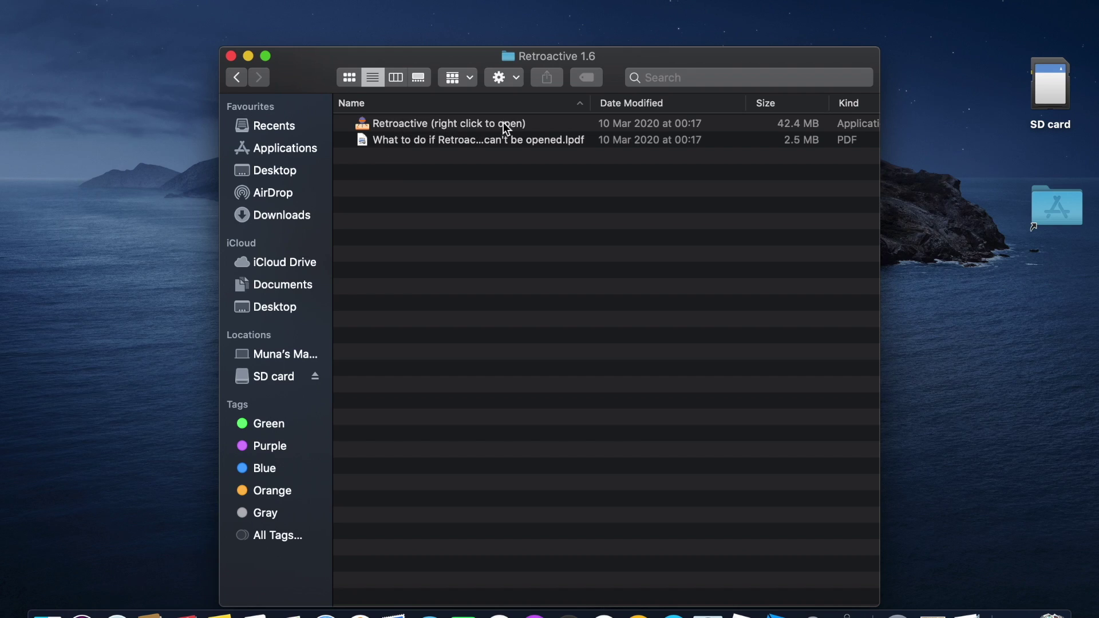
Read through the PDF on what to do if Retroactive can't be opened, and close it
double_click(393, 143)
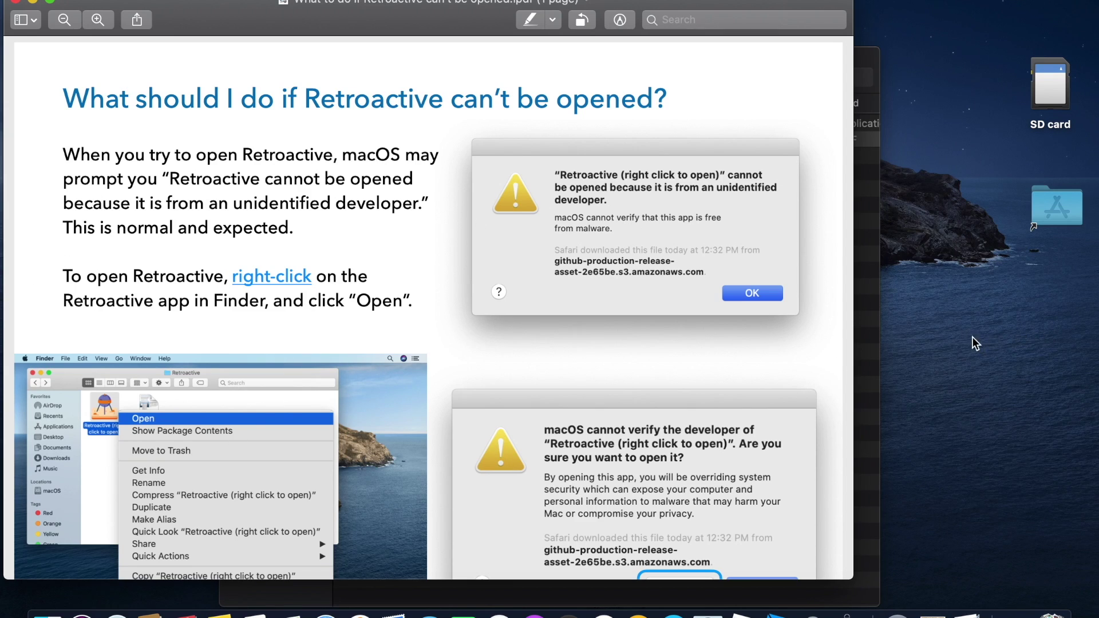
scroll(830, 345, "down", 3)
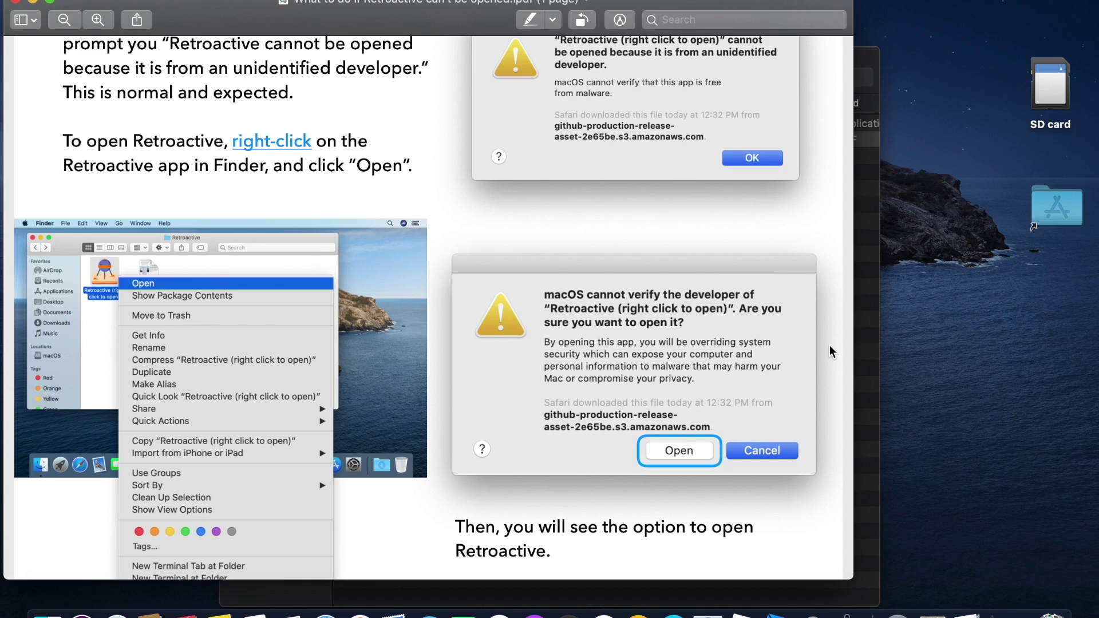
scroll(829, 345, "down", 3)
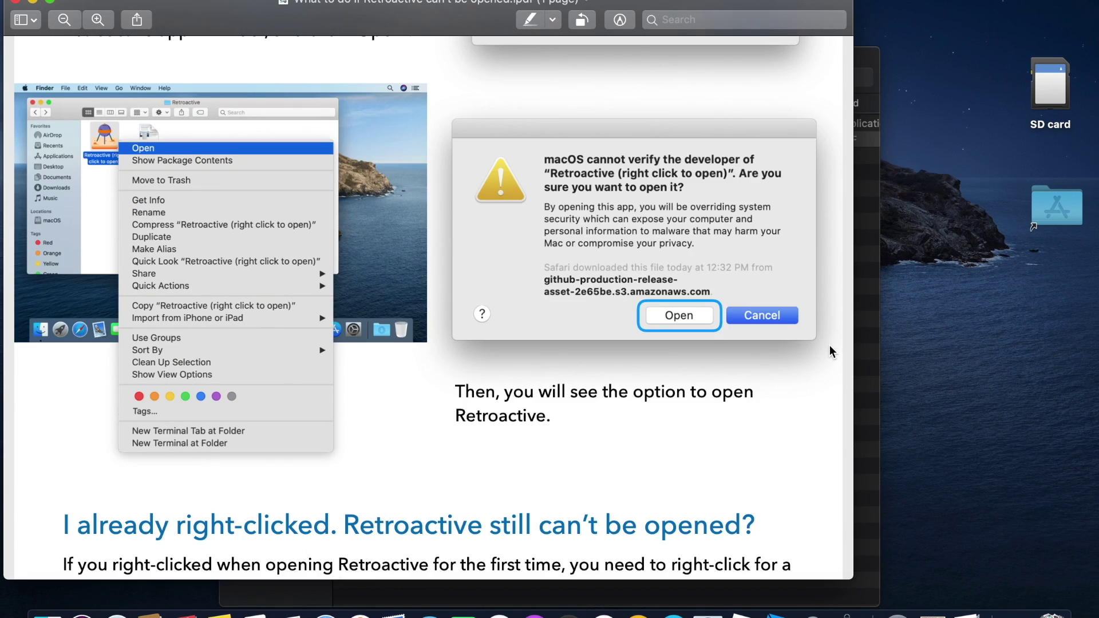
scroll(830, 345, "up", 5)
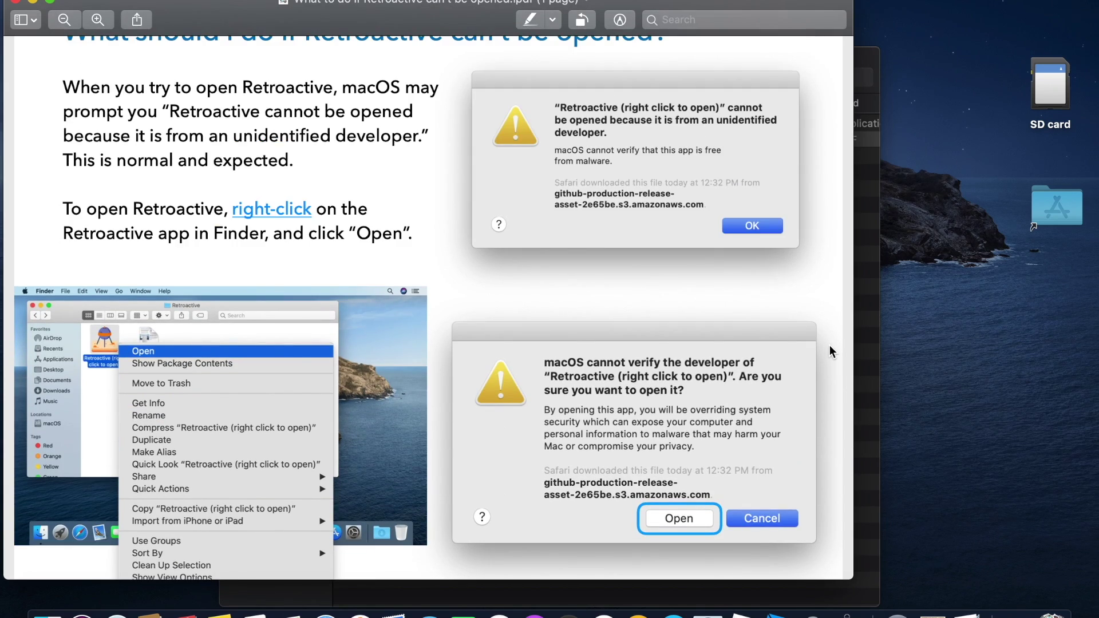
scroll(829, 345, "down", 2)
scroll(829, 346, "down", 4)
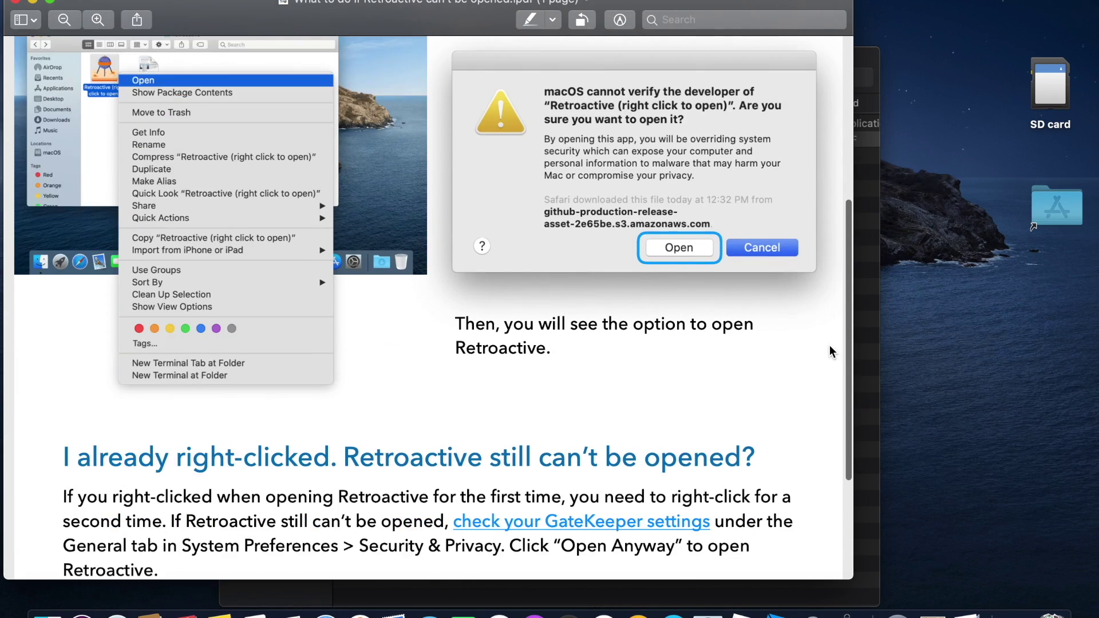
scroll(830, 345, "down", 3)
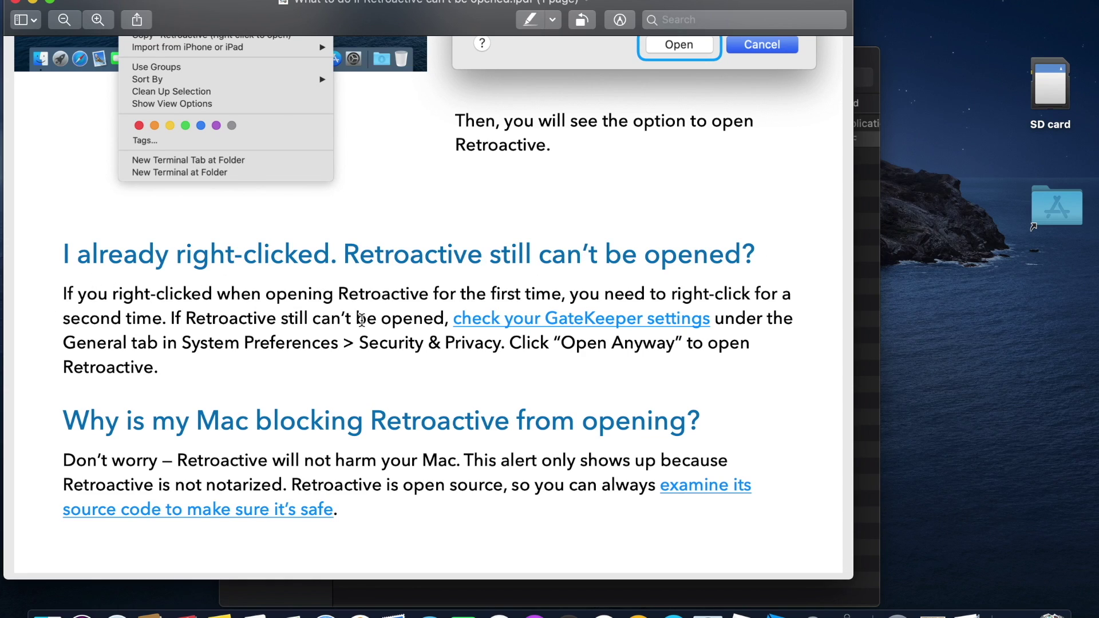
scroll(847, 238, "up", 5)
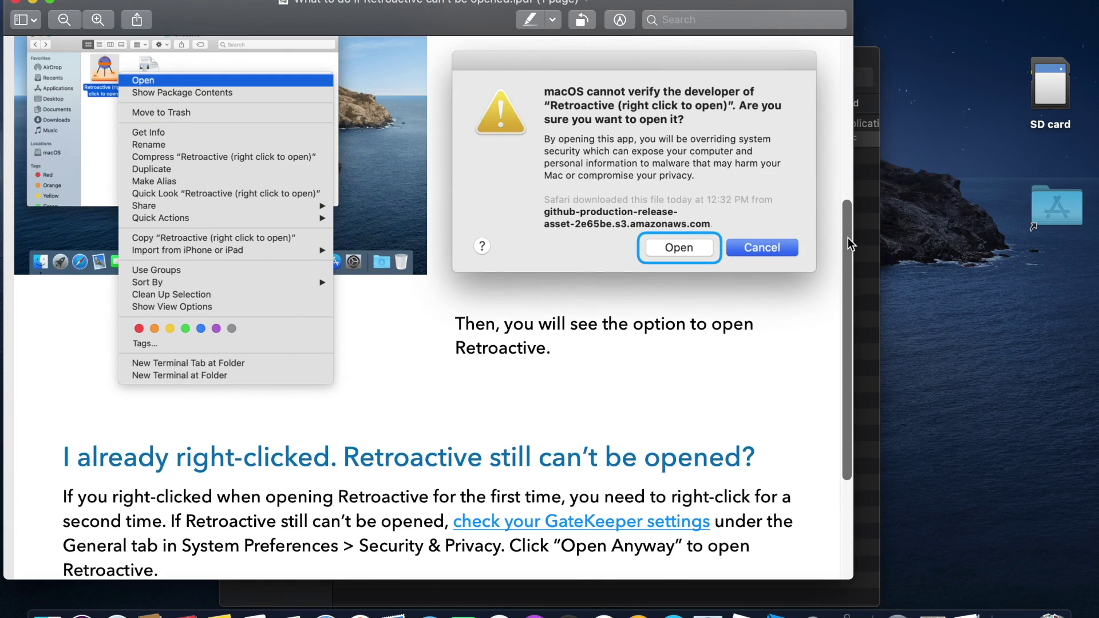
scroll(847, 238, "up", 5)
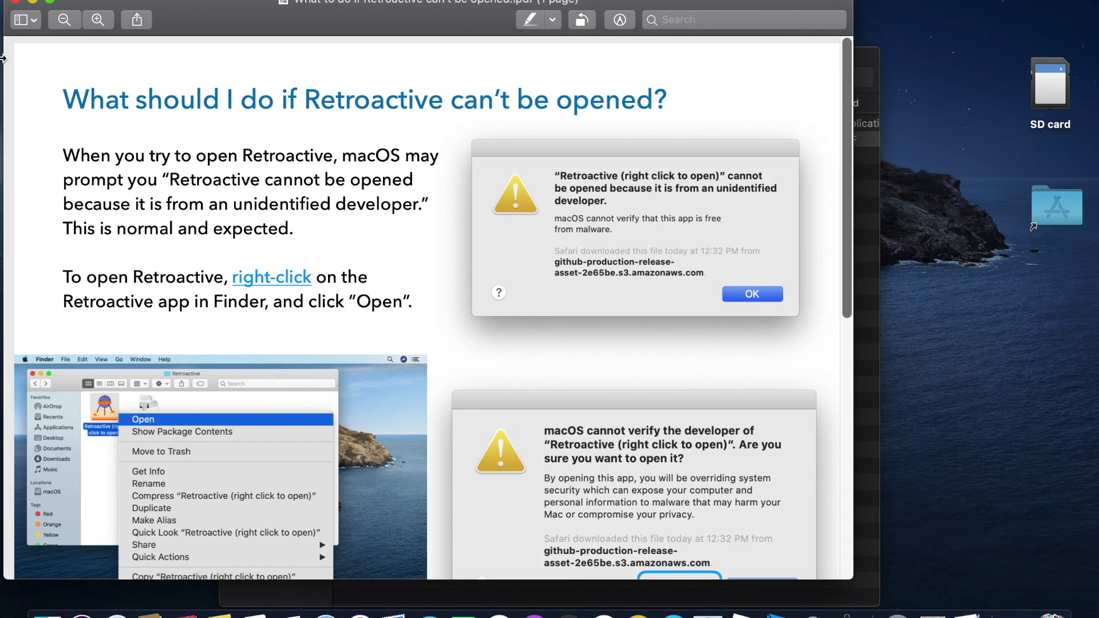
left_click(17, 2)
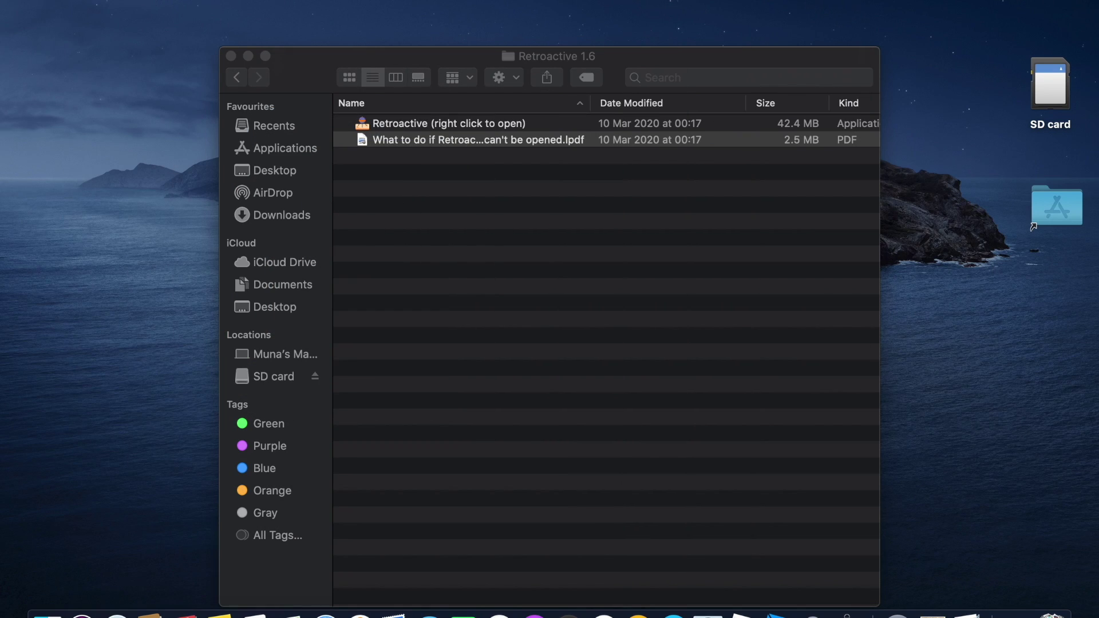
Open the Retroactive app from the Retroactive 1.6 folder and close its window again
double_click(401, 123)
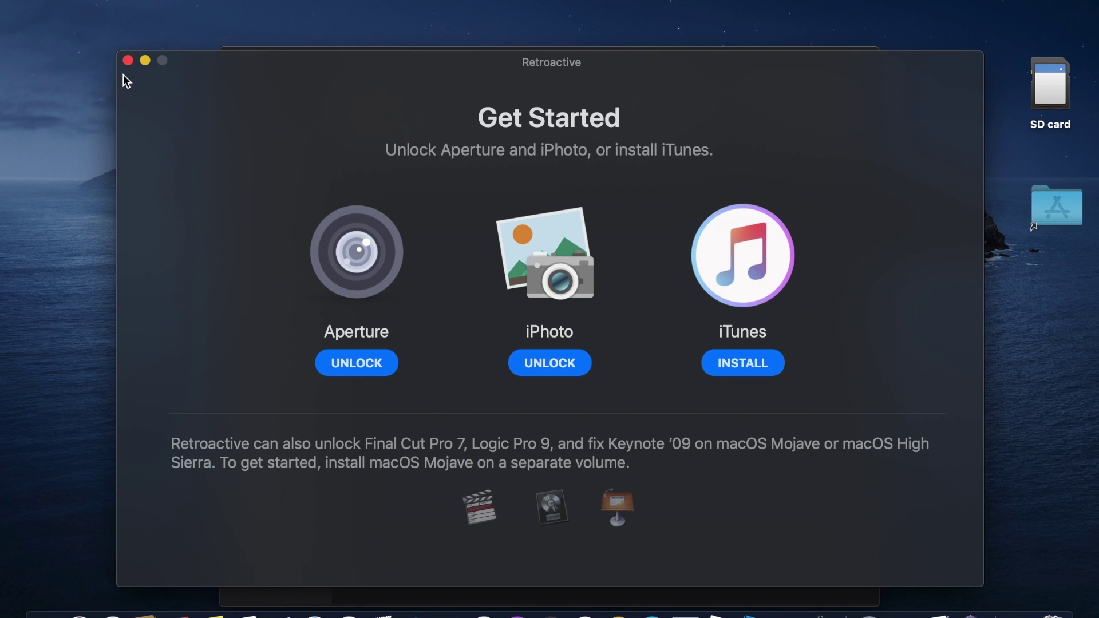
left_click(127, 60)
Unlock the Security & Privacy preferences with the account password, check which download sources are allowed for apps, and close System Preferences
left_click(17, 1)
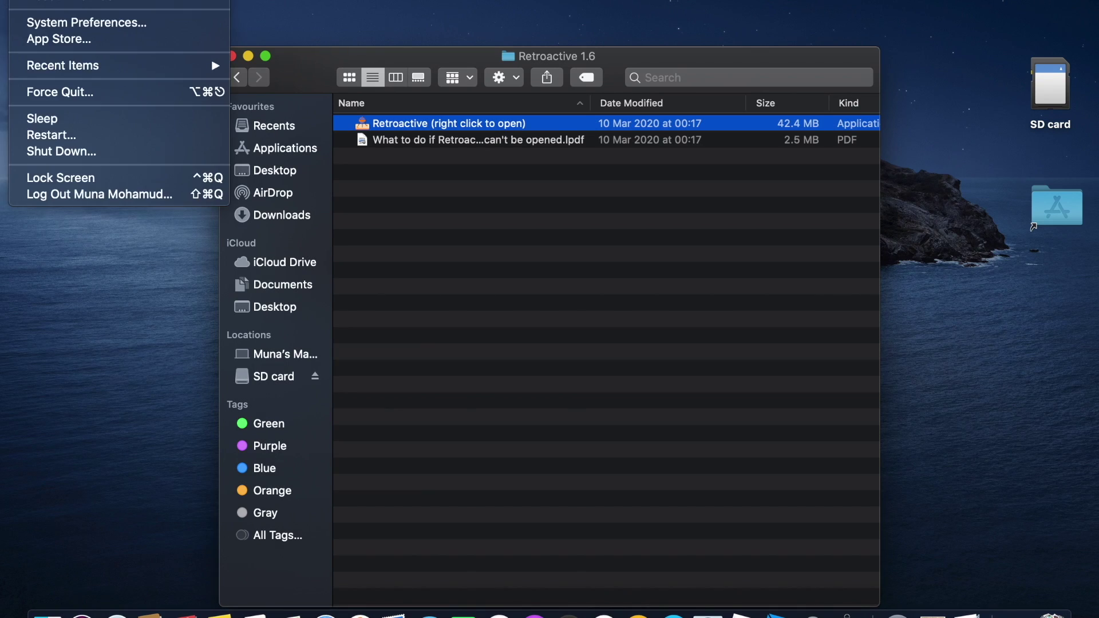
left_click(62, 26)
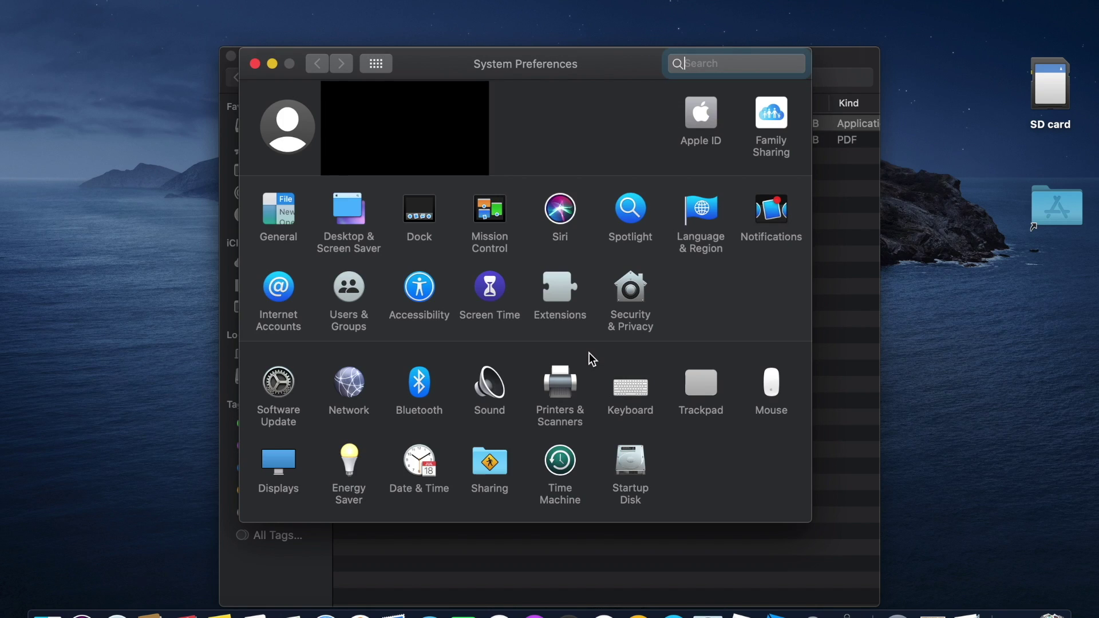
left_click(634, 290)
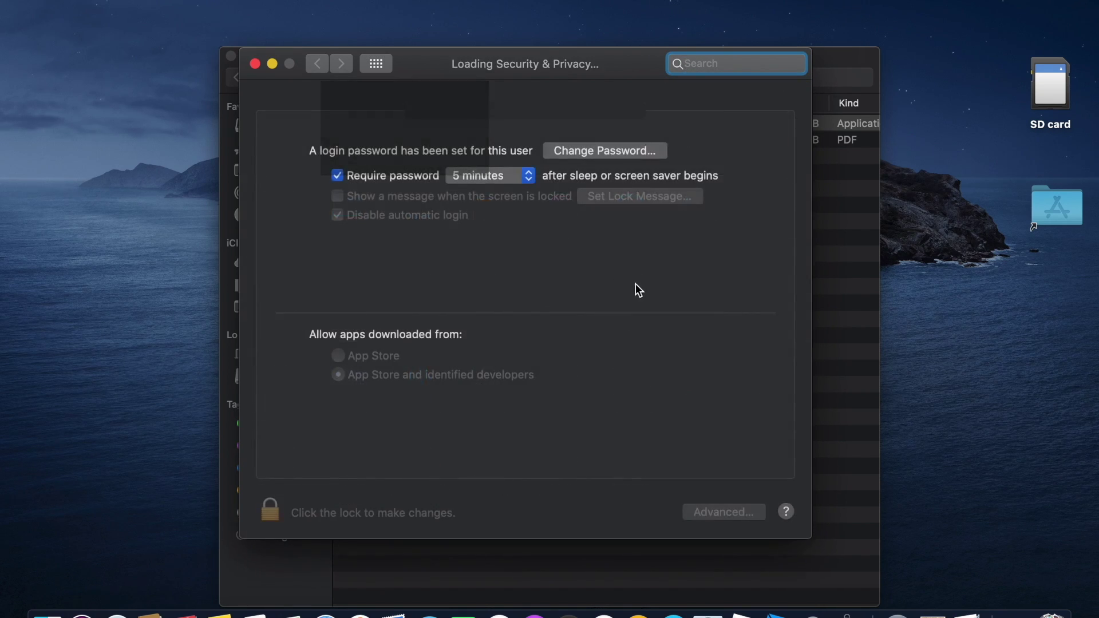
left_click(367, 516)
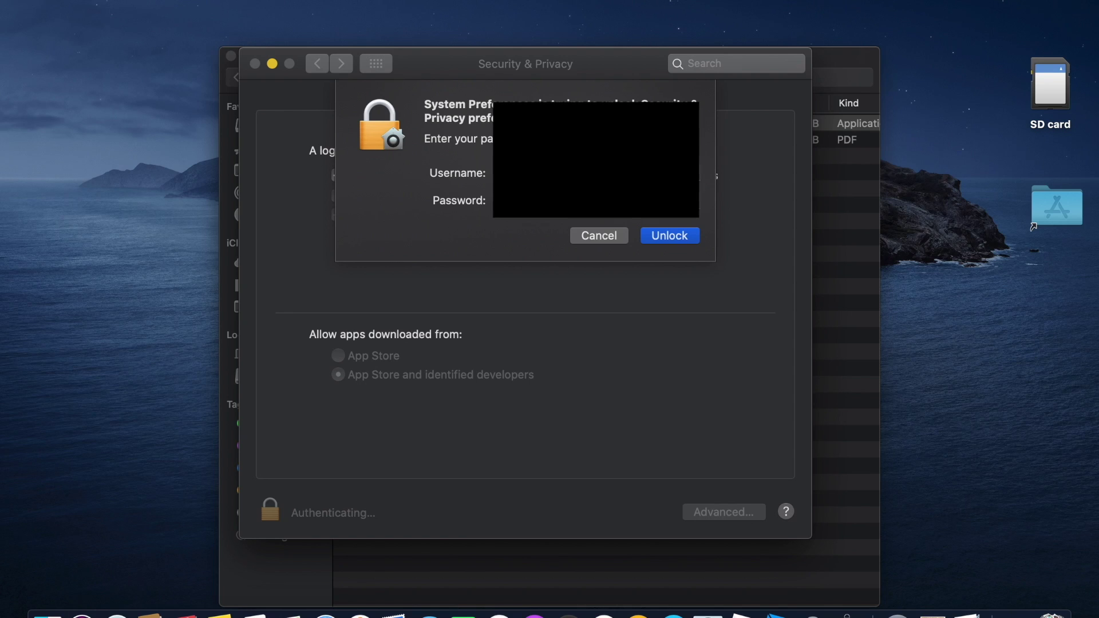
left_click(661, 238)
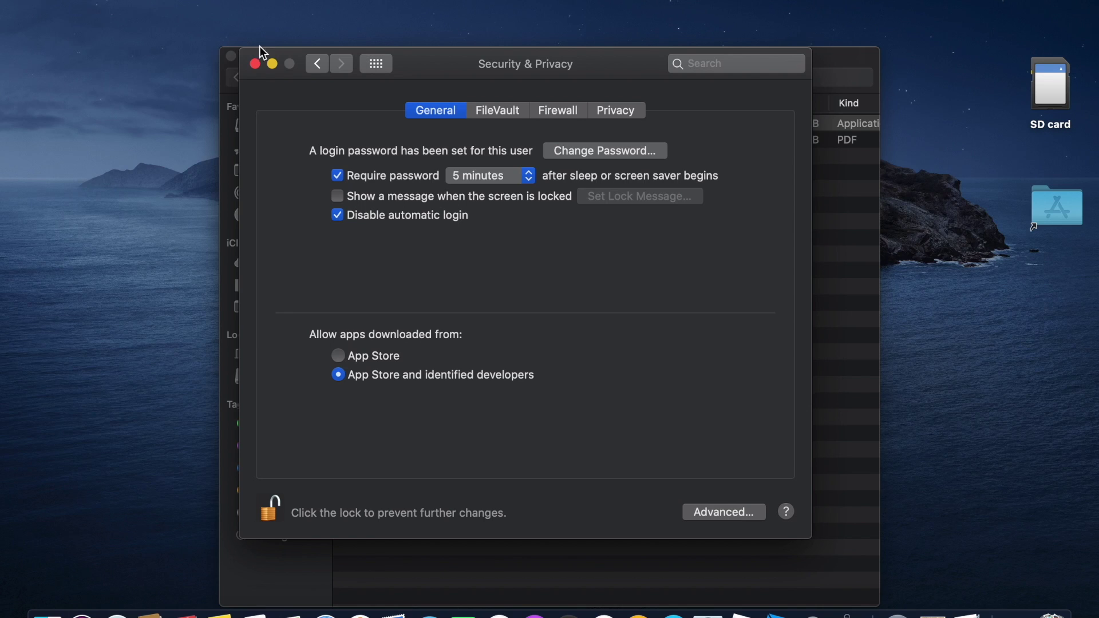
left_click(254, 65)
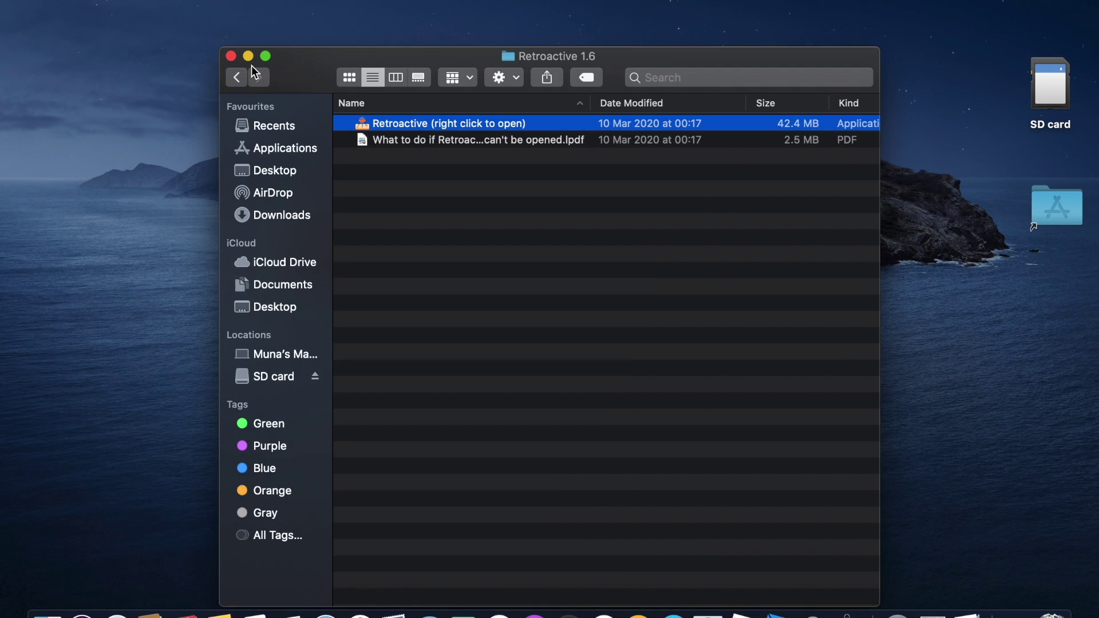
Launch Retroactive from the Retroactive 1.6 folder and choose to install iTunes
double_click(400, 123)
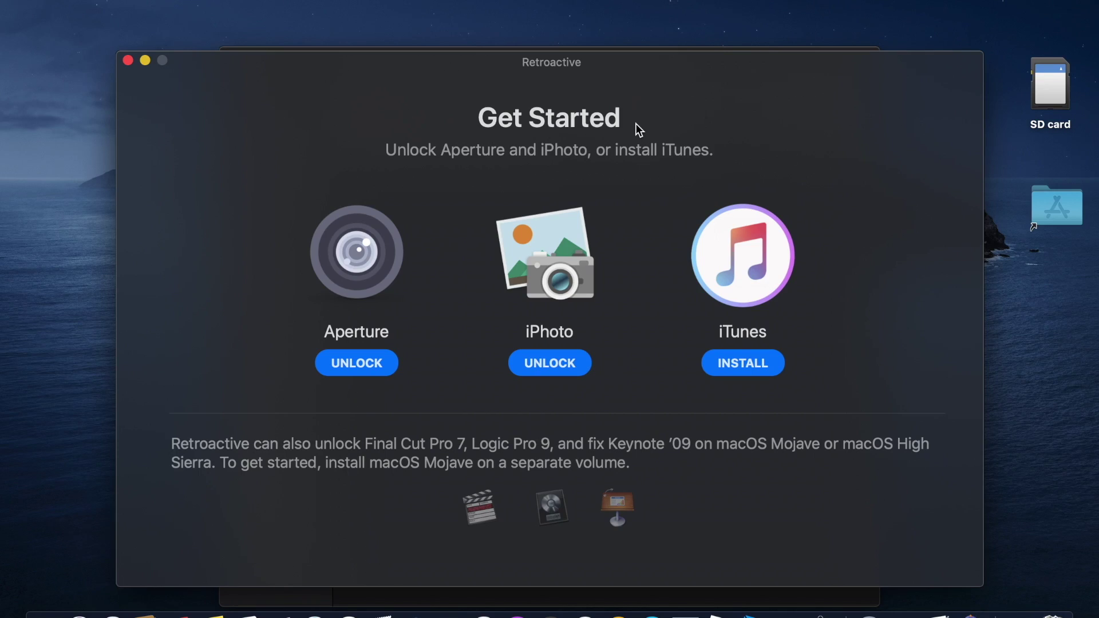
left_click_drag(631, 83, 657, 96)
left_click(760, 368)
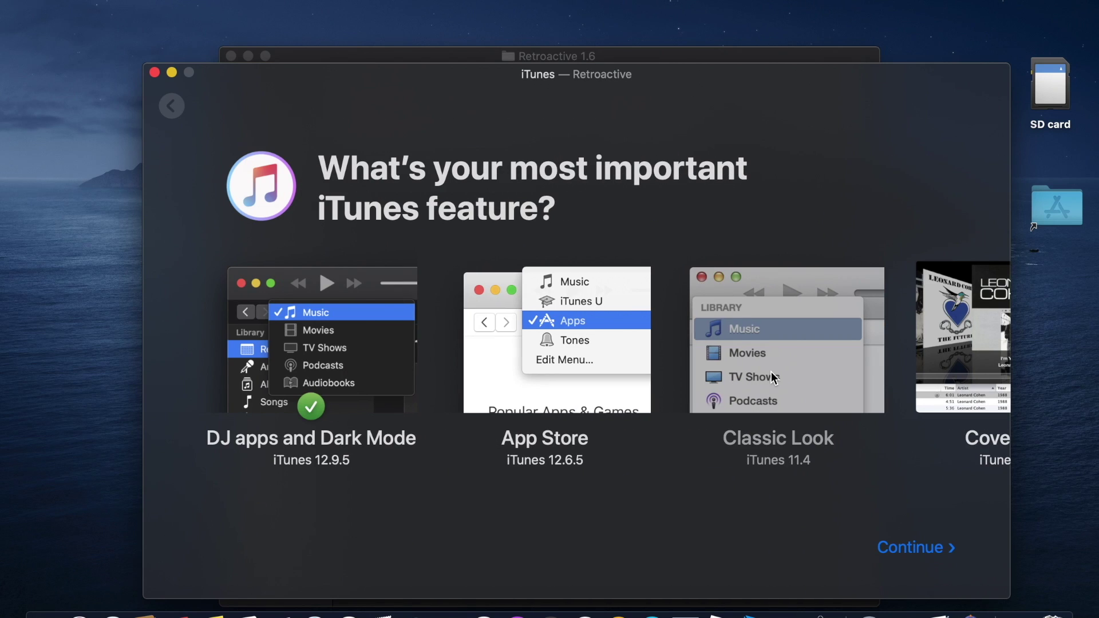
Continue with iTunes 12.9.5 (DJ apps and Dark Mode) and authenticate with the login password to start the installation
left_click(906, 549)
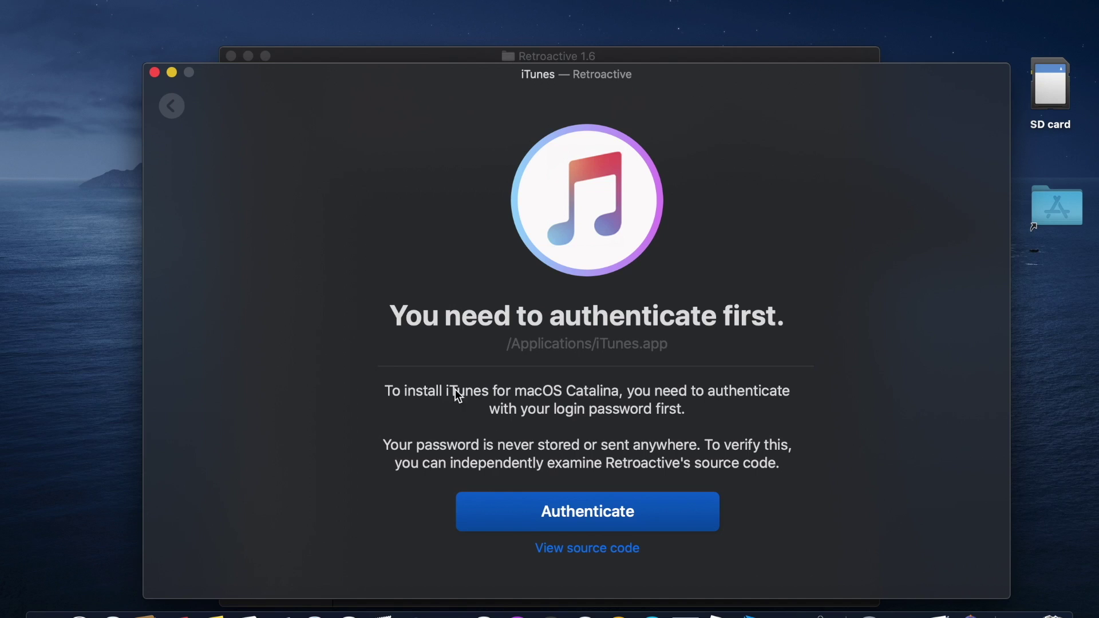
left_click(542, 524)
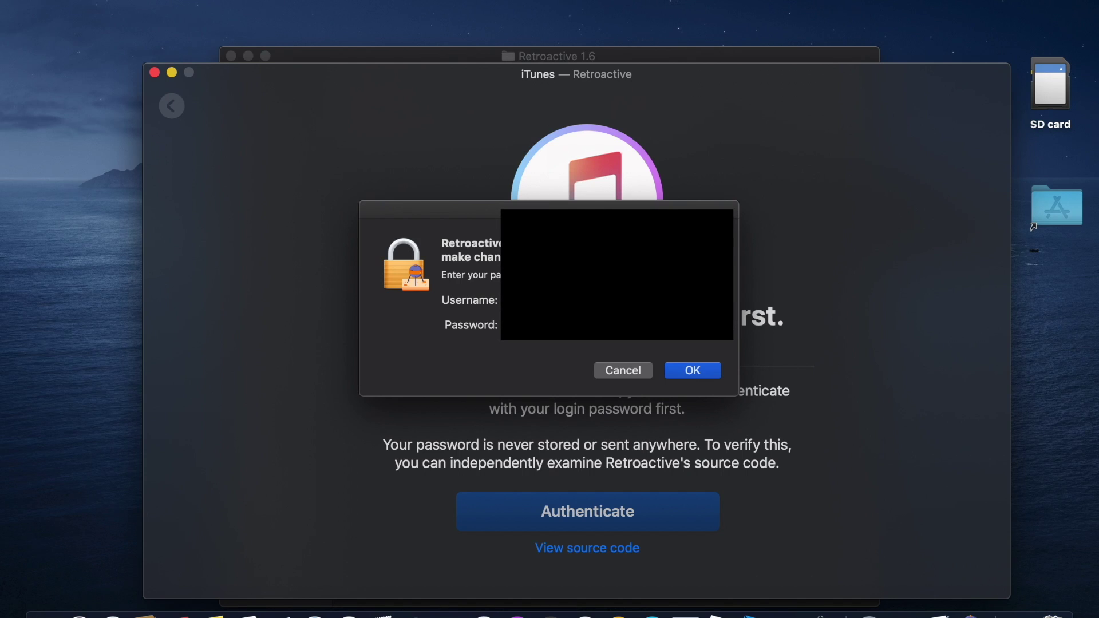
left_click(689, 373)
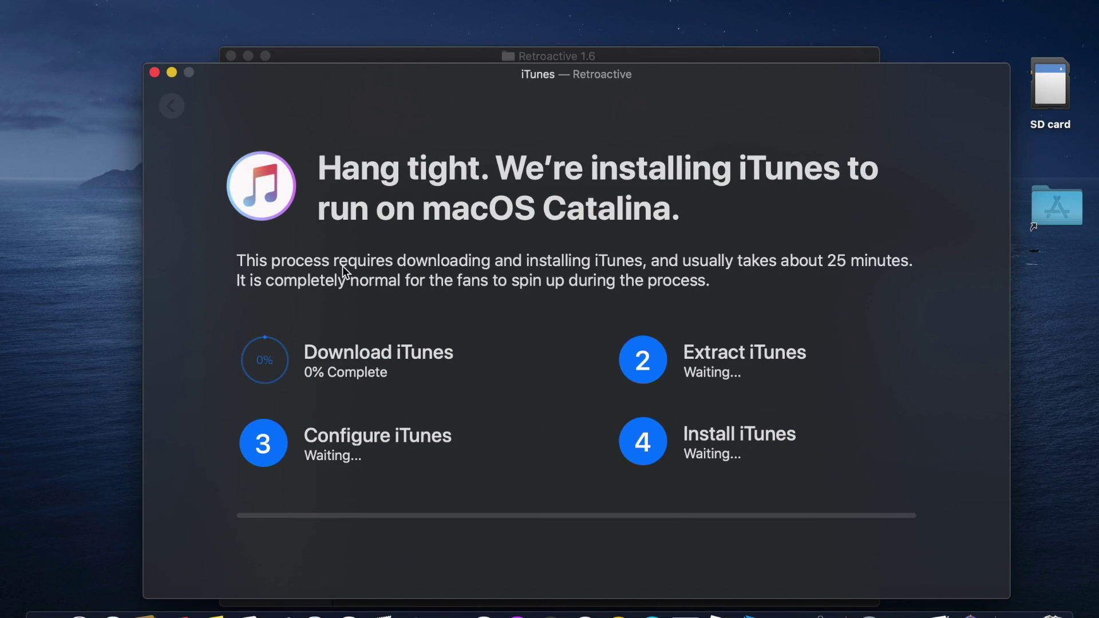
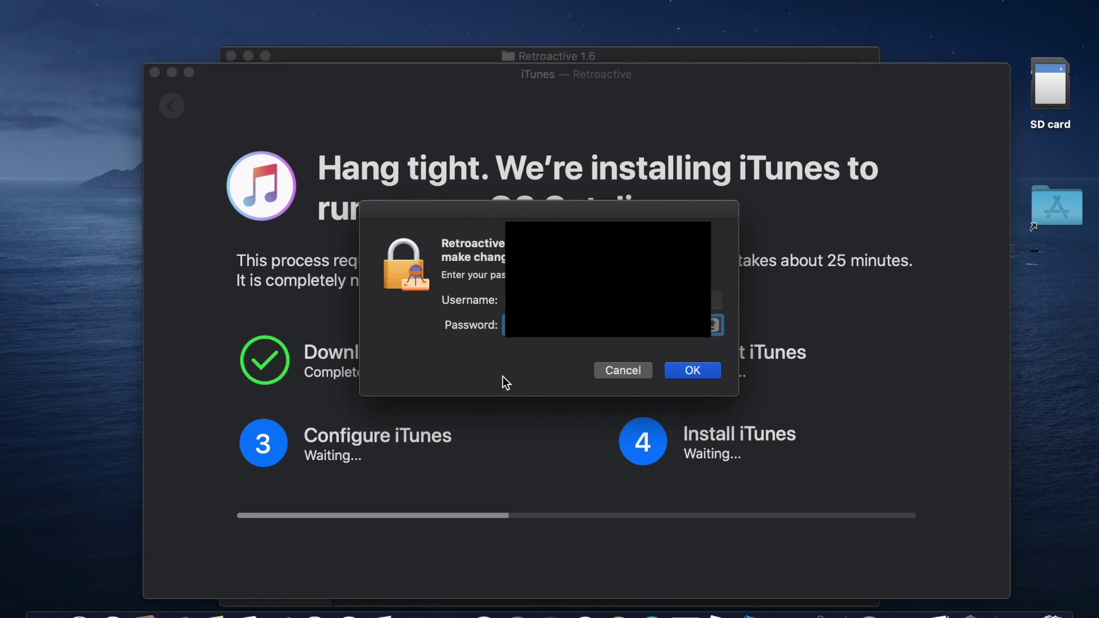
Authenticate with the account password to continue the iTunes installation, and choose to enable Full Disk Access for iPod syncing
key("Caps_Lock")
left_click(695, 373)
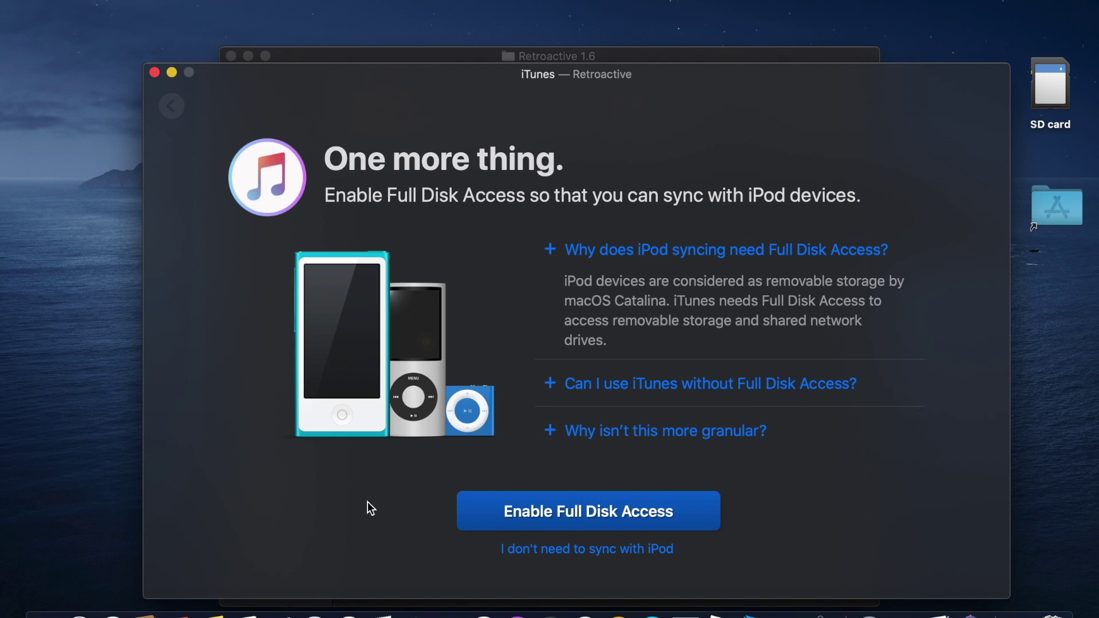
left_click(585, 515)
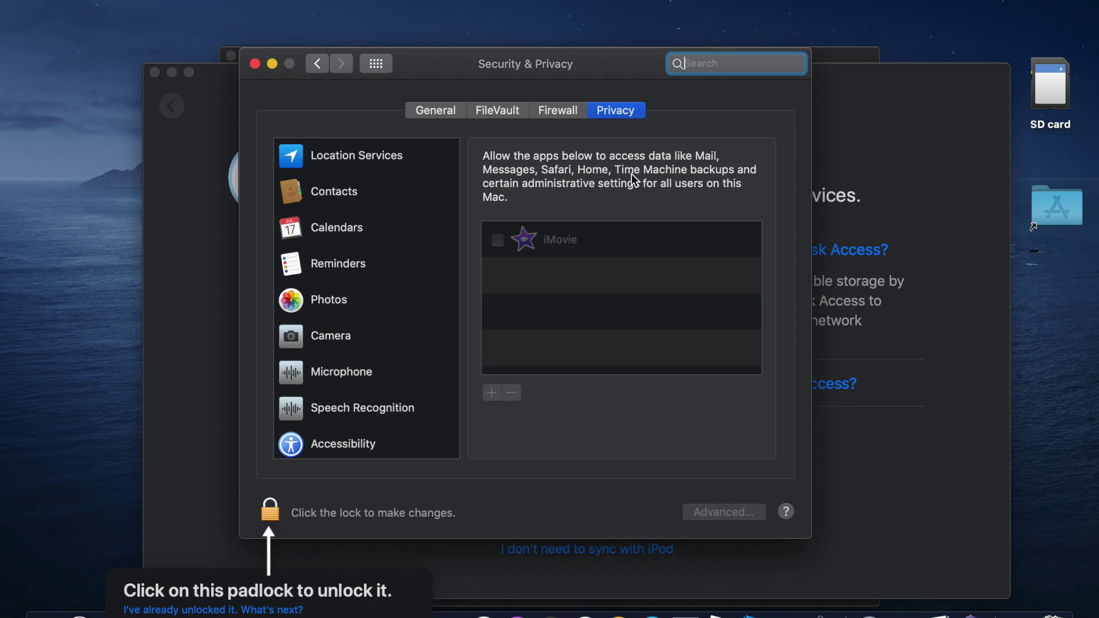
Unlock the privacy preferences with the account password and add the item offered by Retroactive to the apps with Full Disk Access
left_click(499, 244)
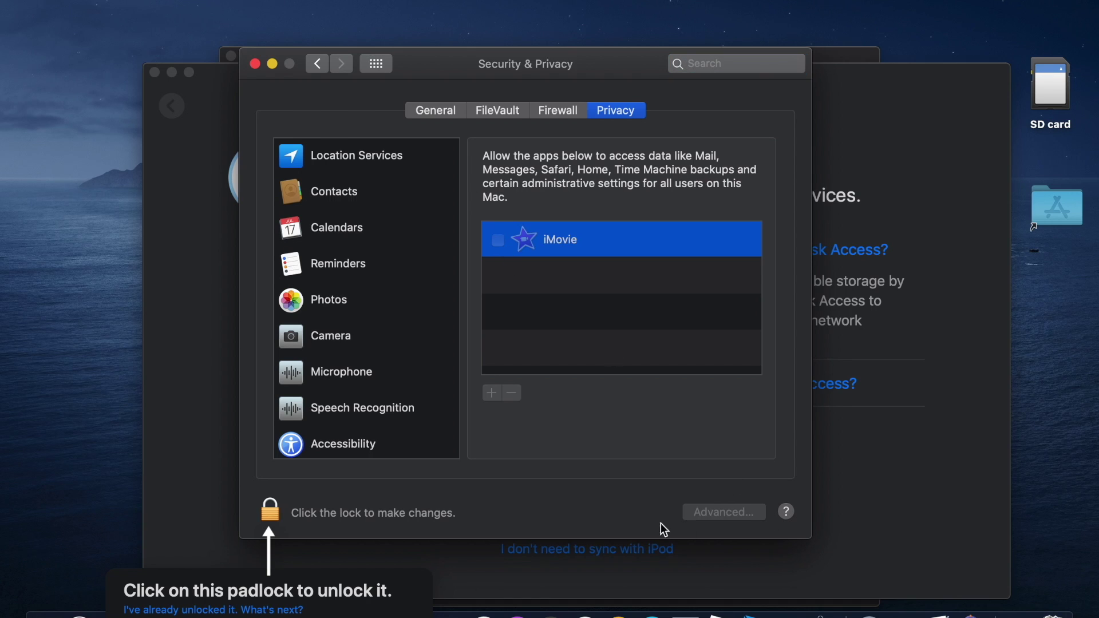
left_click(349, 520)
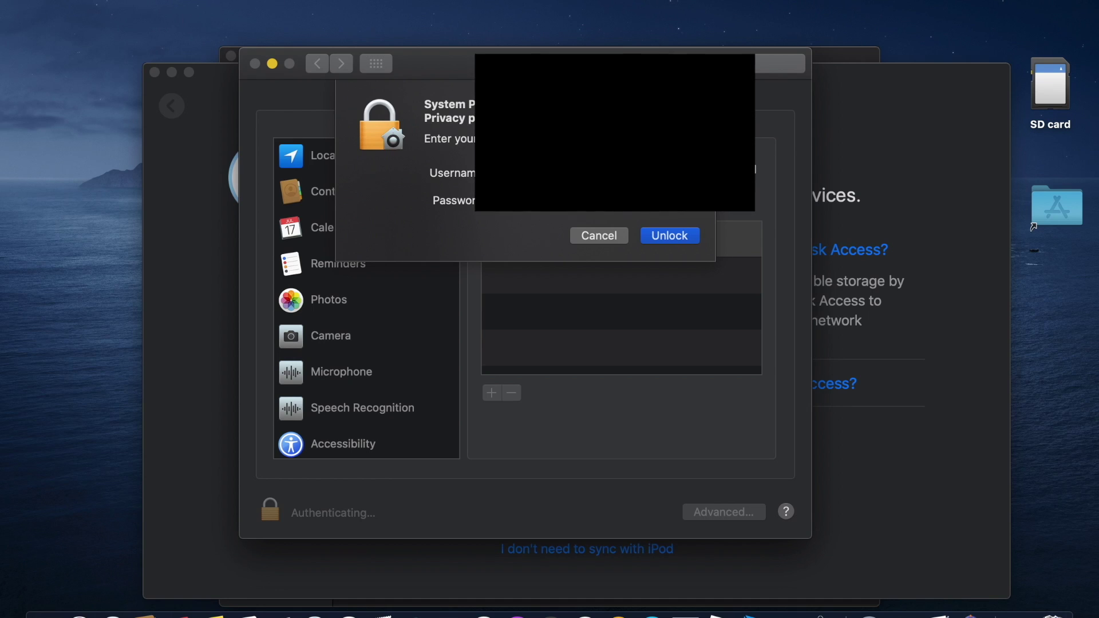
left_click(680, 236)
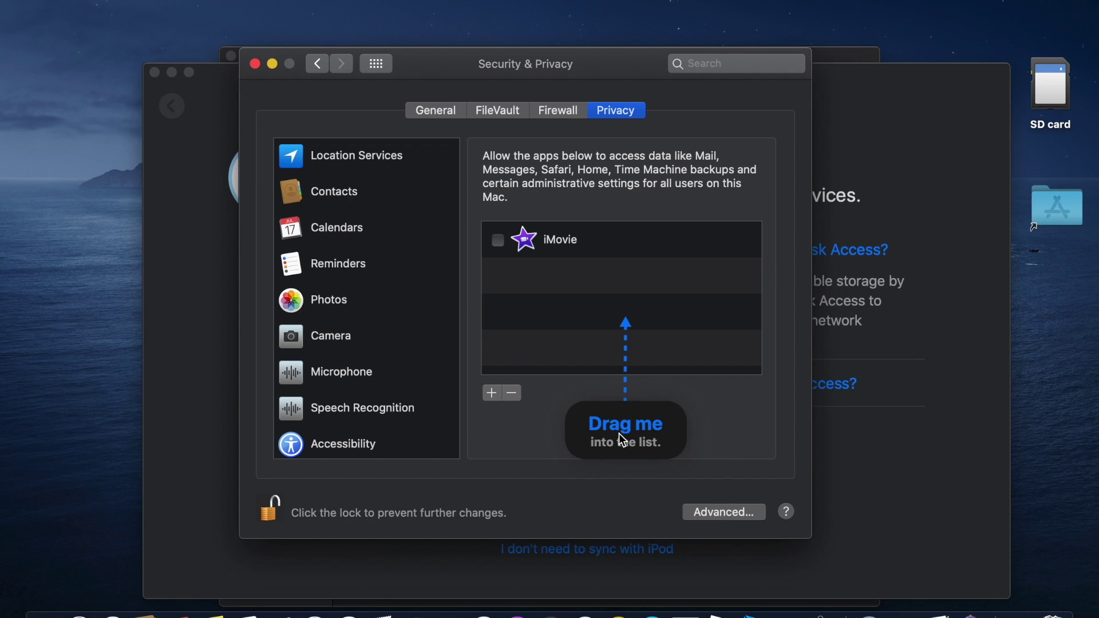
left_click_drag(622, 439, 589, 318)
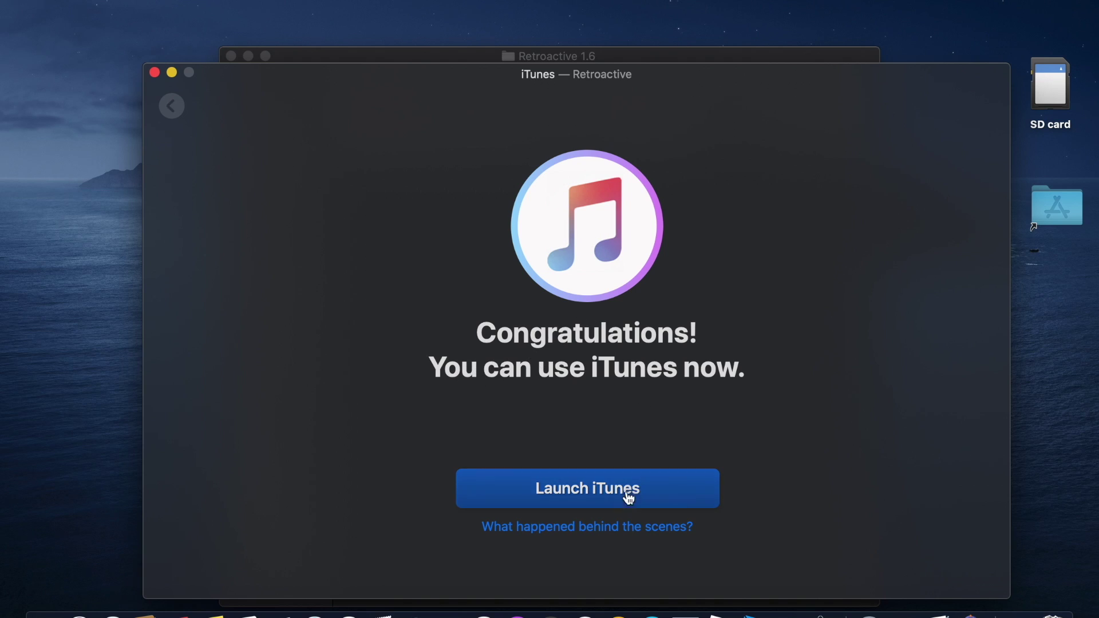
Launch iTunes from Retroactive to check that it opens, and close the iTunes and Retroactive windows
left_click(608, 500)
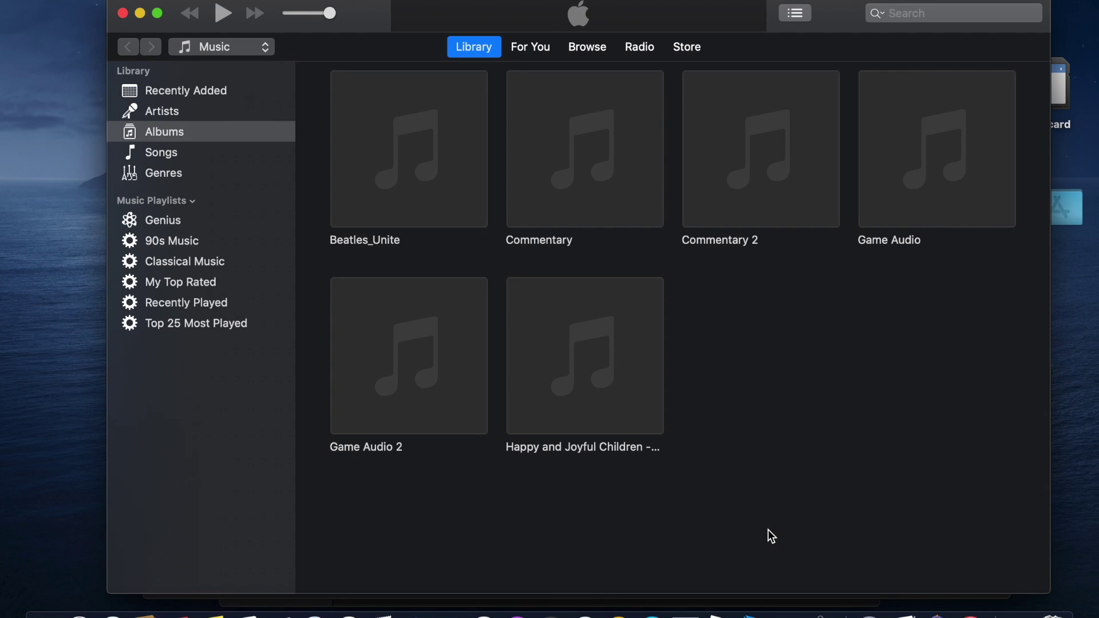
left_click_drag(451, 7, 461, 69)
left_click(120, 69)
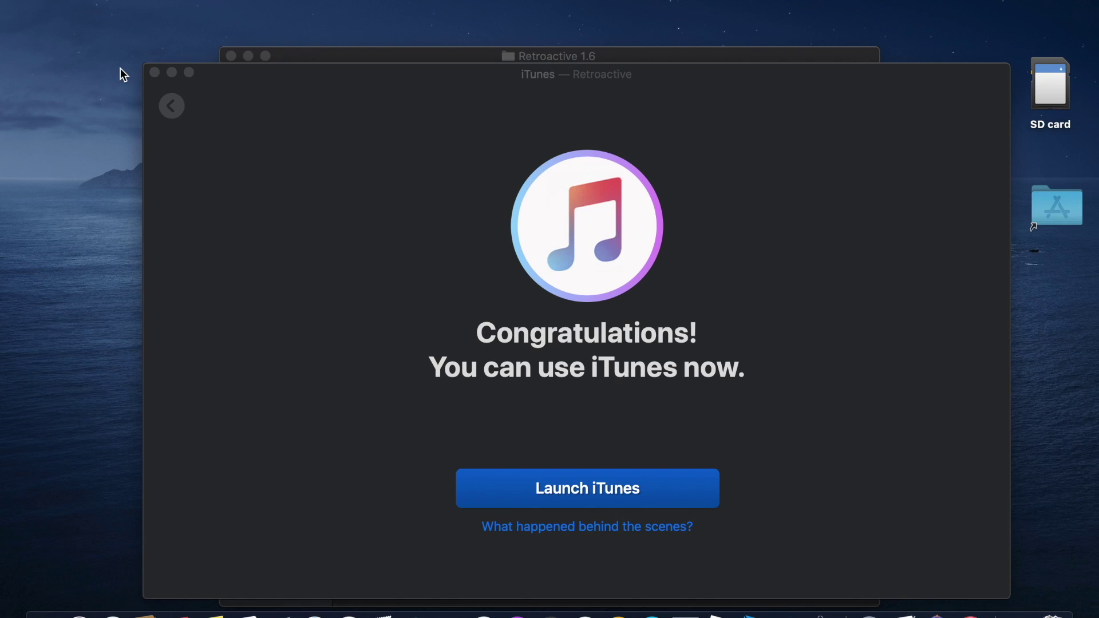
left_click(155, 73)
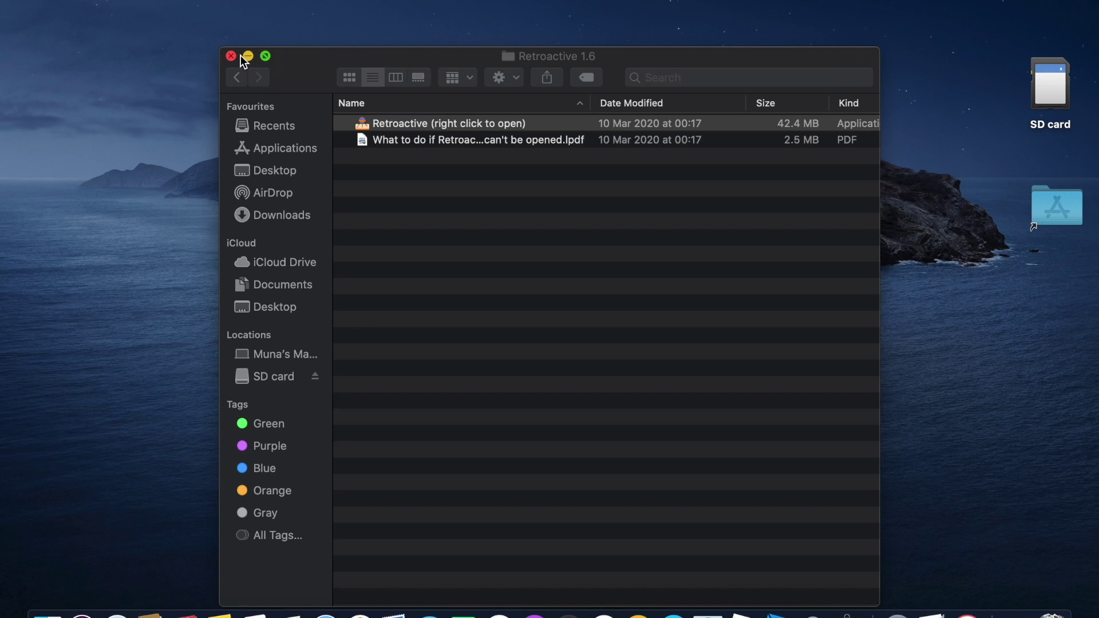